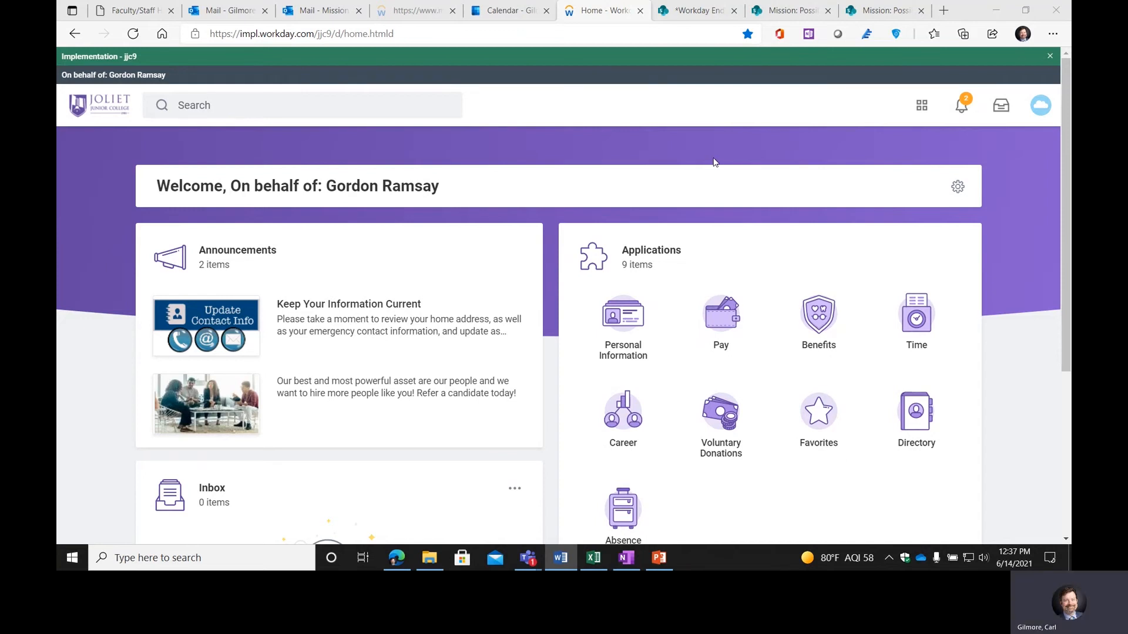
# Step: Open the full list of payslips from the Pay application and look through the payment dates and amounts
pyautogui.click(718, 326)
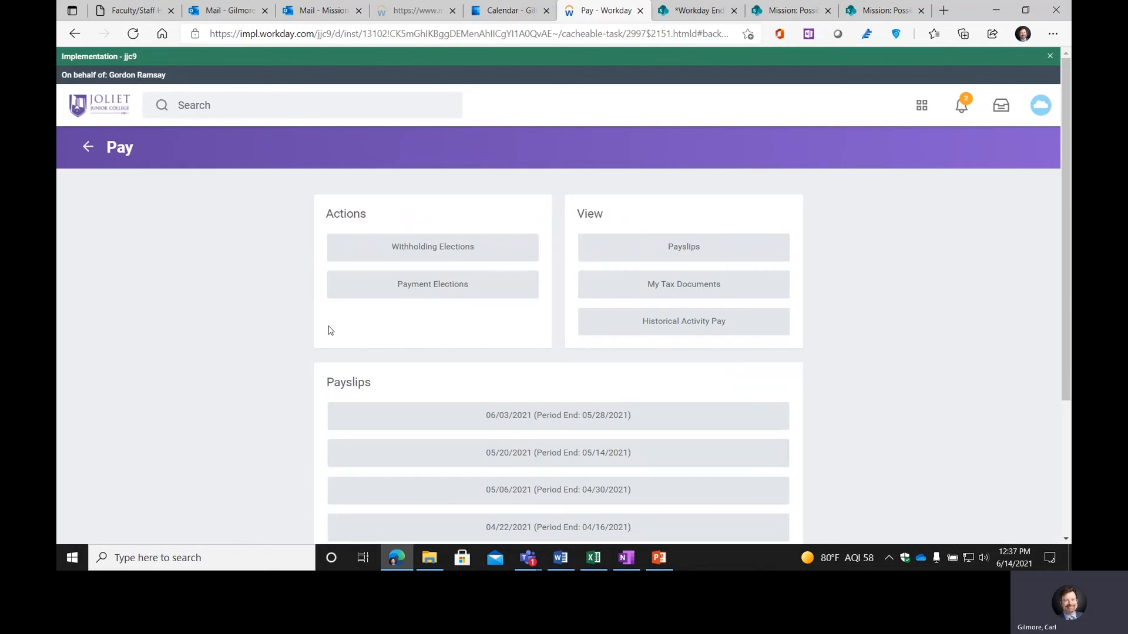
pyautogui.scroll(-3, 282, 353)
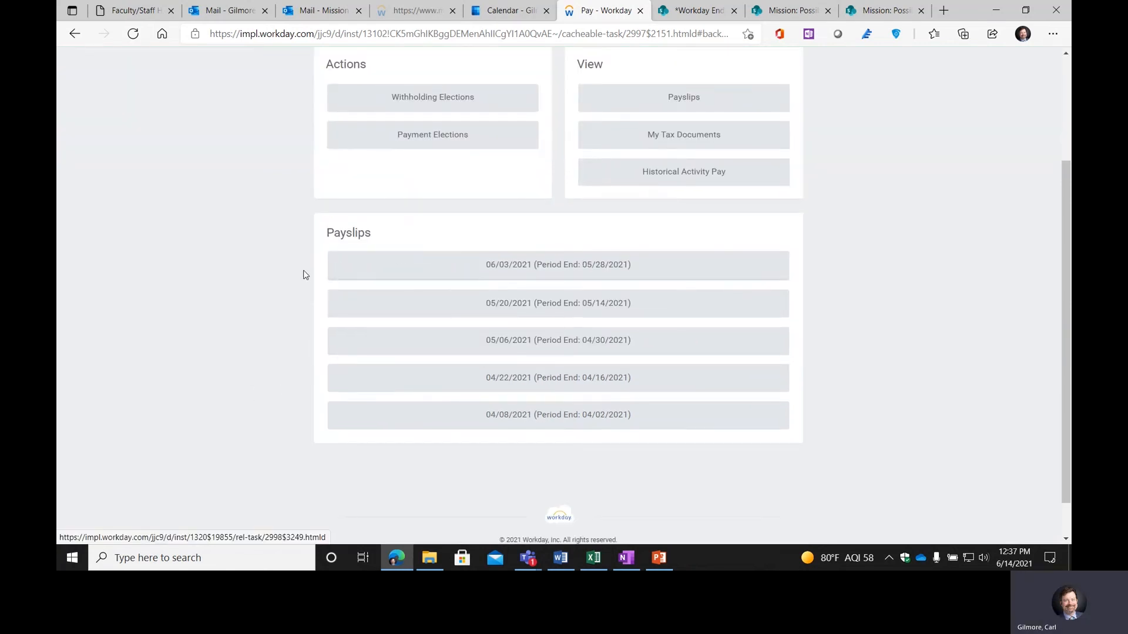
pyautogui.scroll(2, 280, 297)
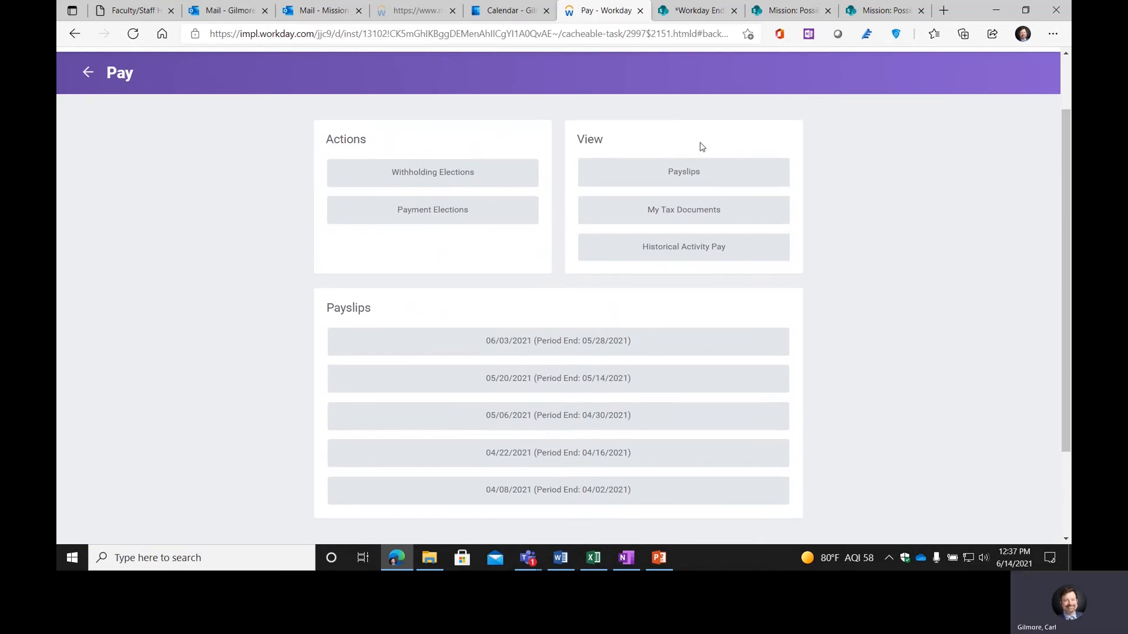
pyautogui.click(693, 176)
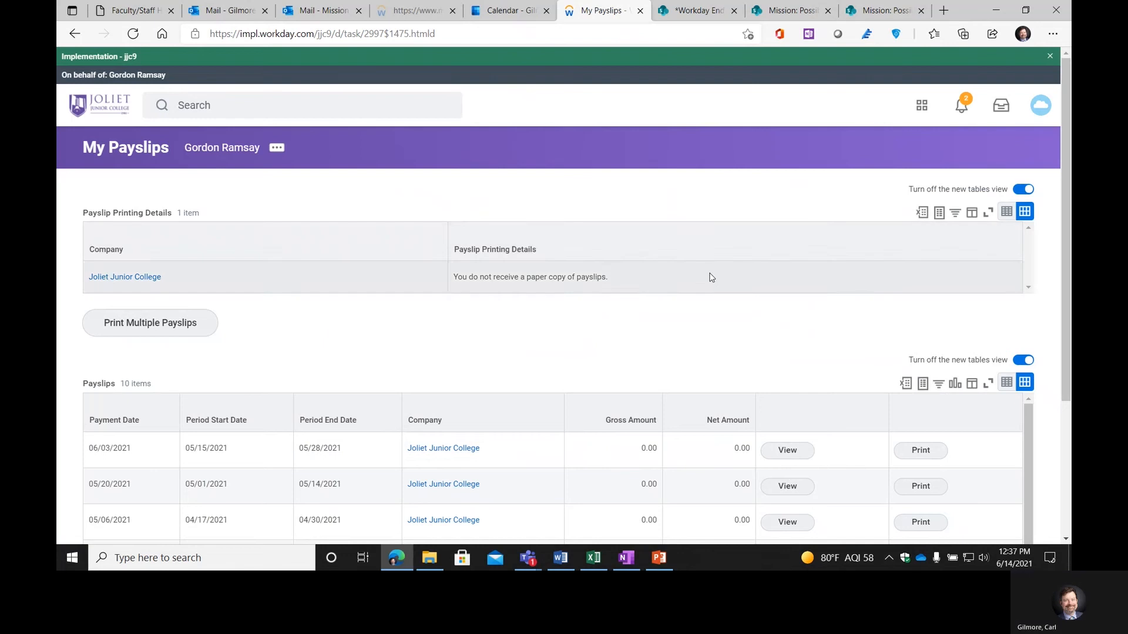
pyautogui.scroll(-3, 727, 266)
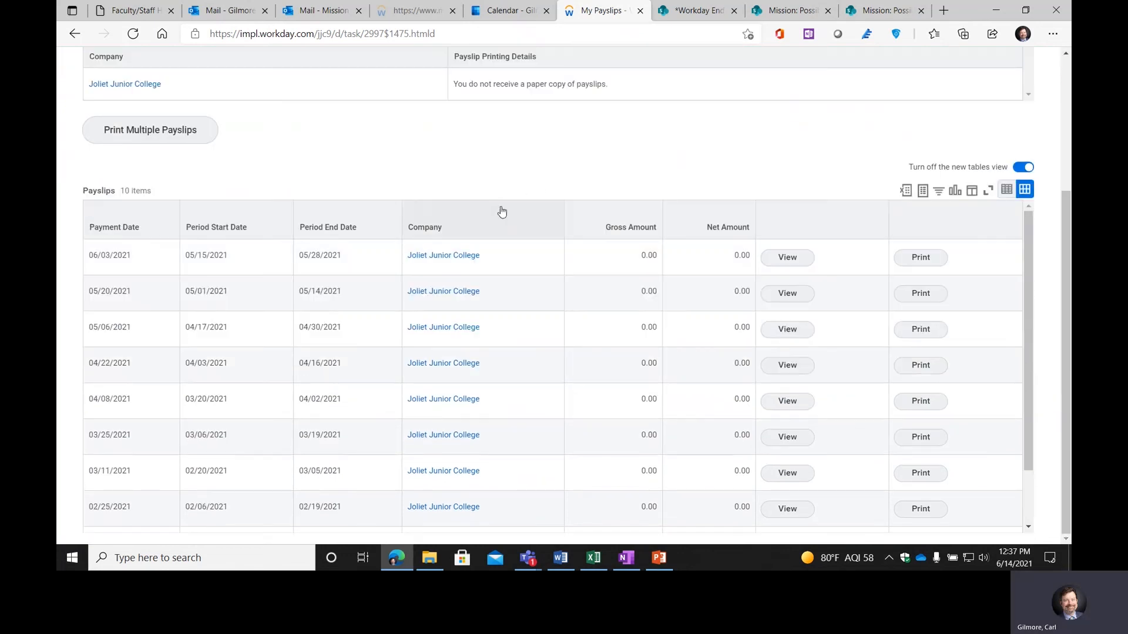
pyautogui.scroll(-2, 549, 214)
pyautogui.scroll(2, 638, 301)
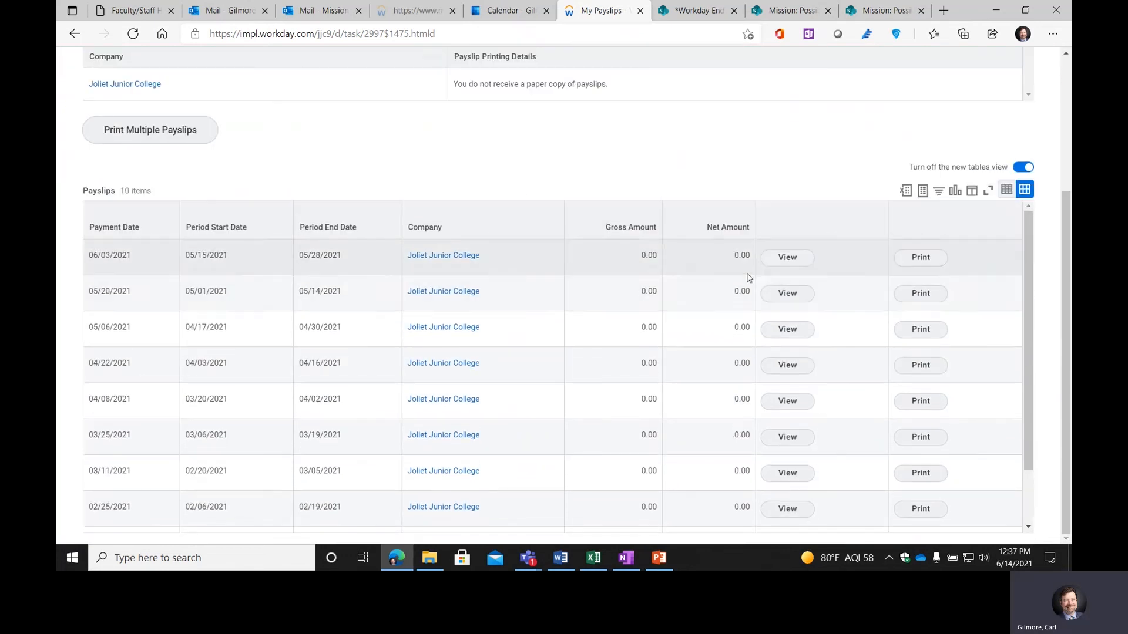
pyautogui.scroll(-1, 770, 315)
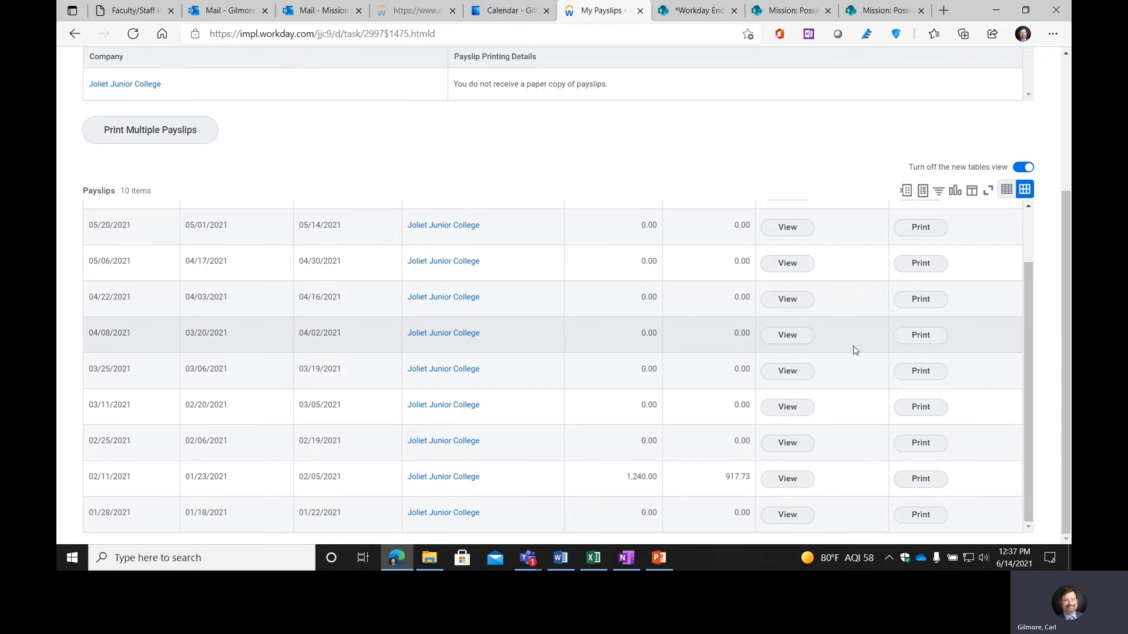
pyautogui.scroll(6, 859, 332)
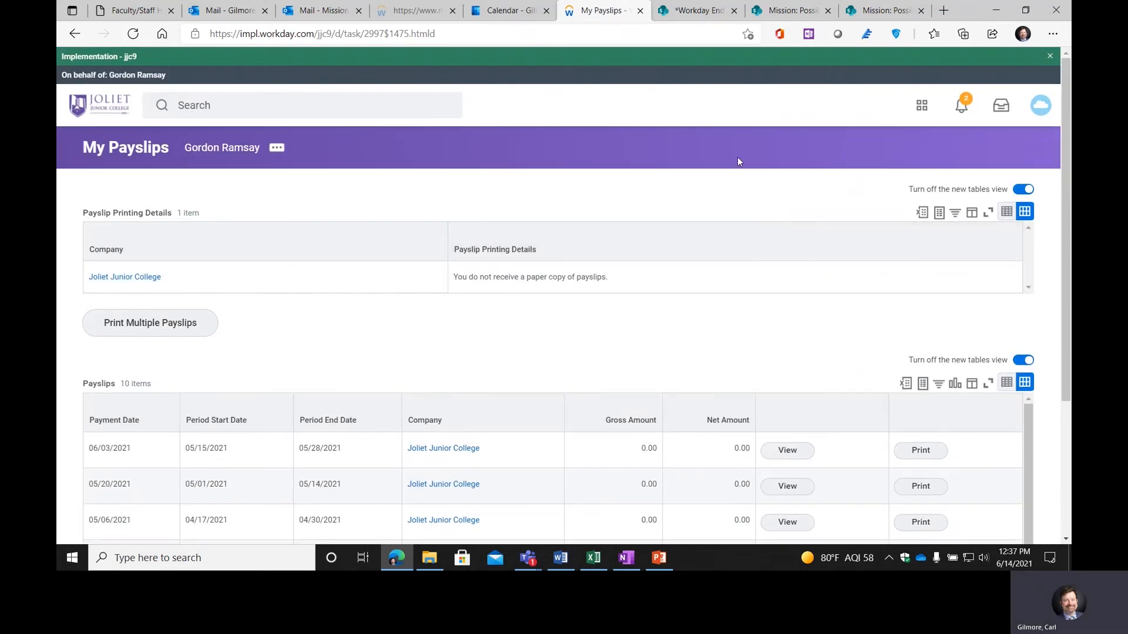
# Step: Return to the Pay application and open the withholding elections, going through the federal elections details
pyautogui.click(920, 112)
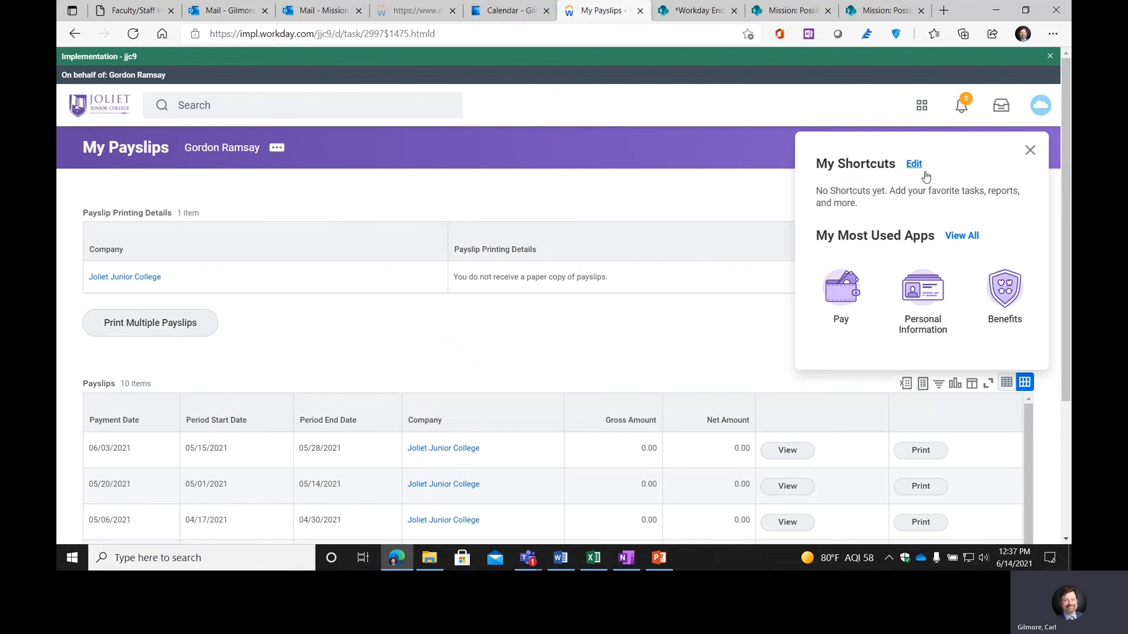
pyautogui.click(837, 296)
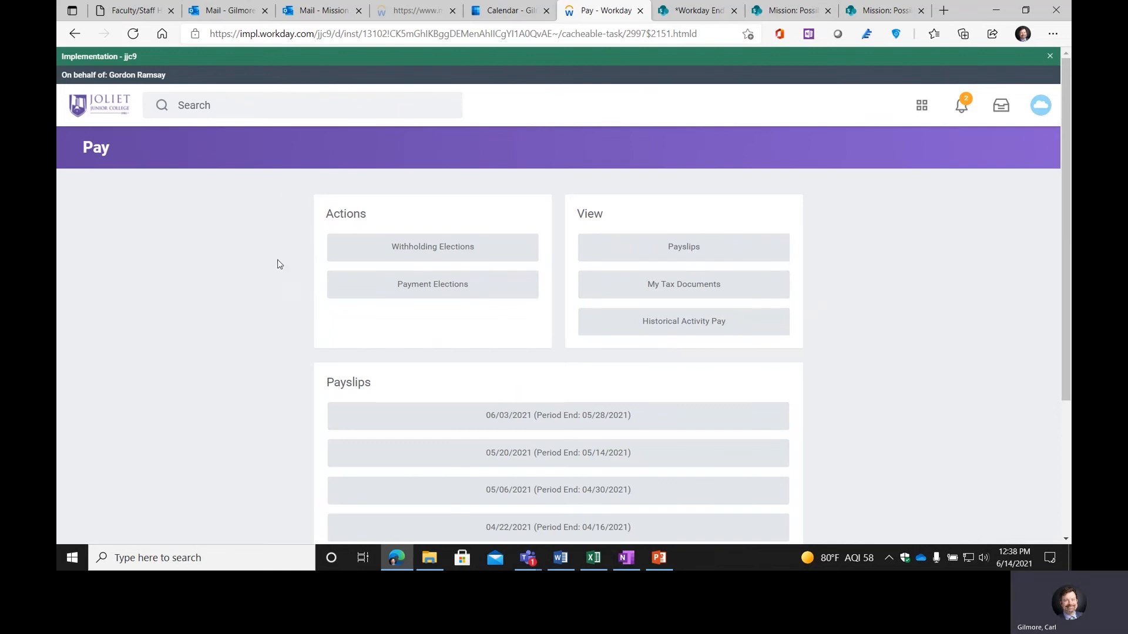
pyautogui.click(371, 253)
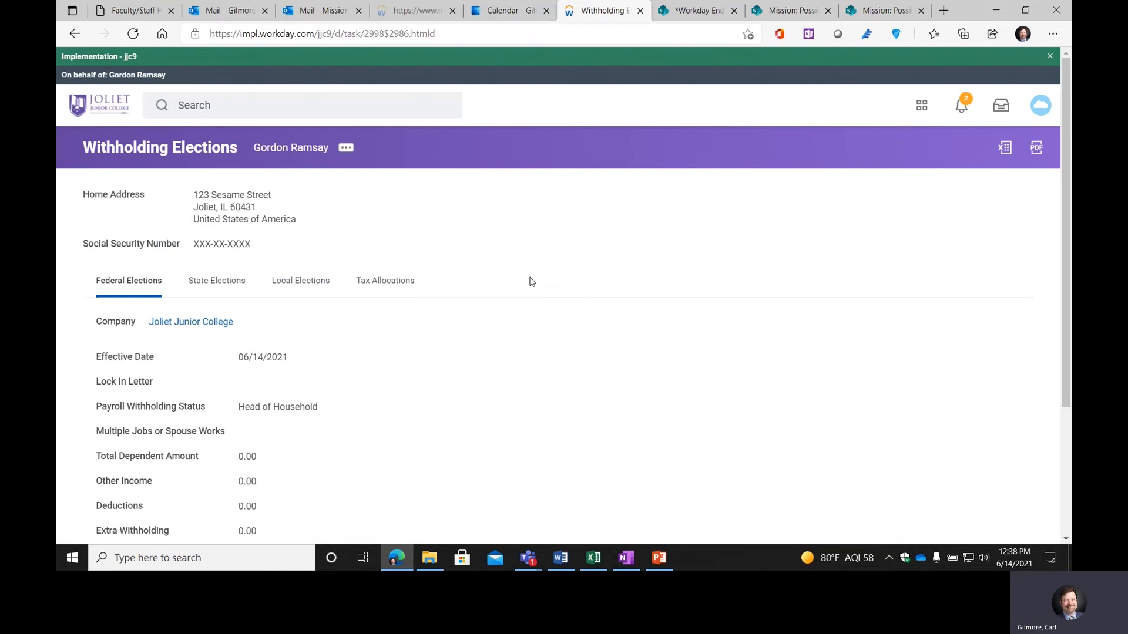
pyautogui.scroll(-3, 531, 283)
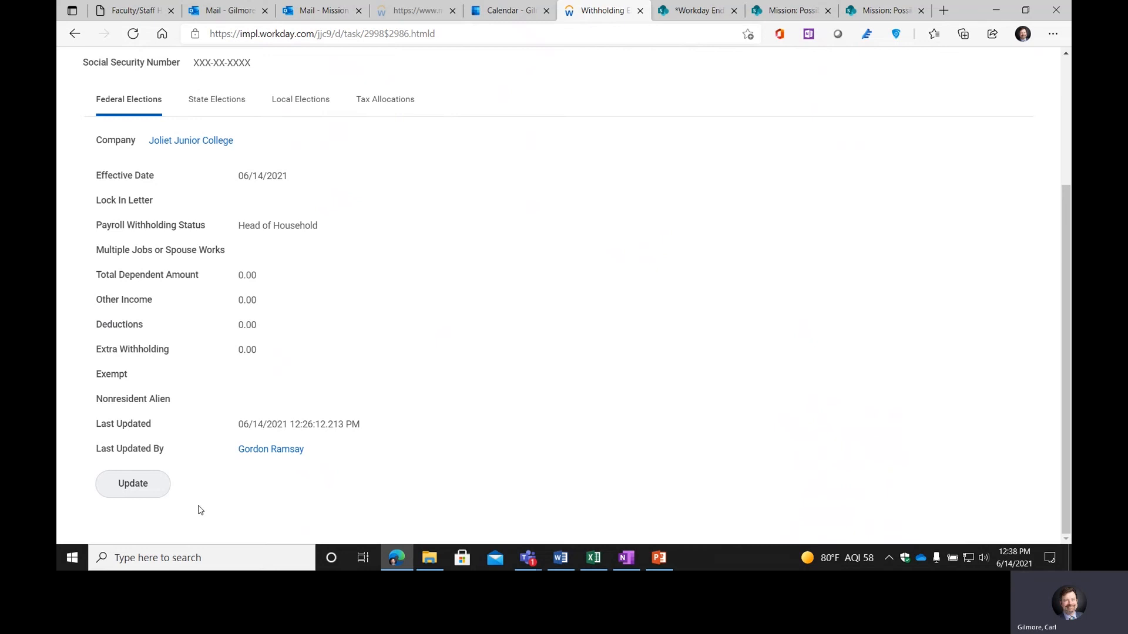
# Step: Start a federal elections update for Joliet Junior College effective 06/14/2021 and set the W-4 marital status to Head of Household
pyautogui.click(128, 490)
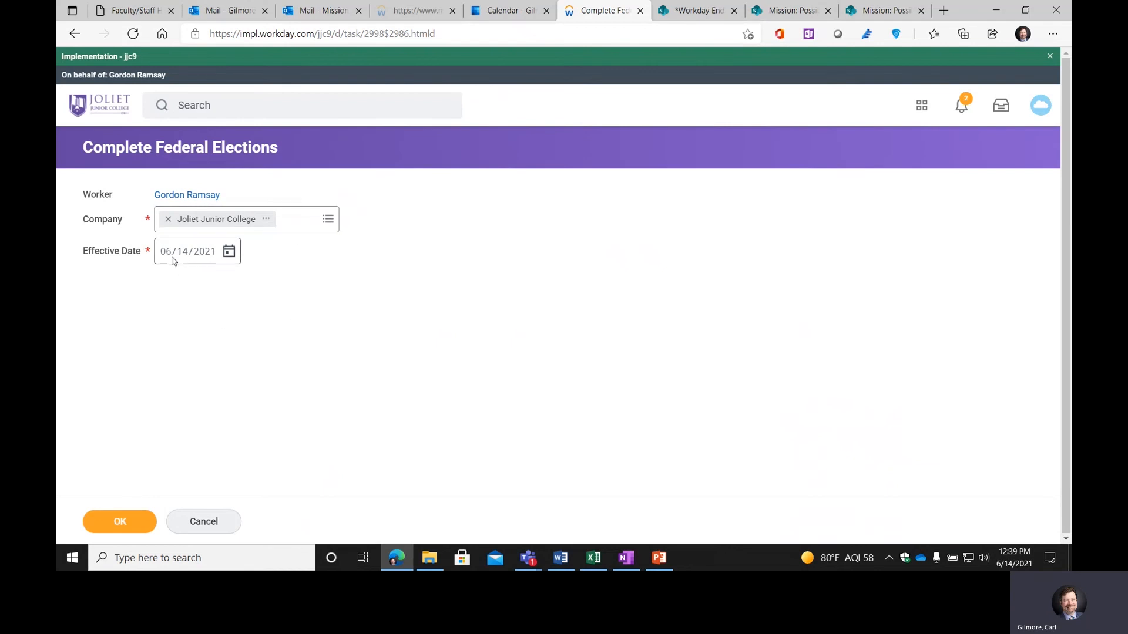
pyautogui.click(120, 523)
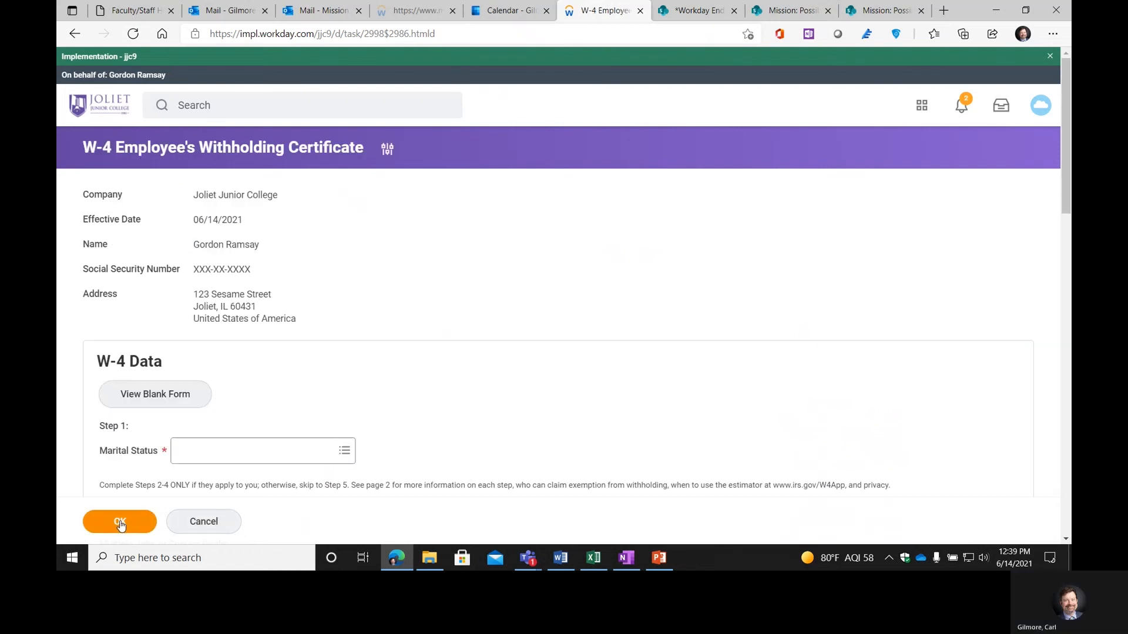
pyautogui.scroll(-3, 464, 344)
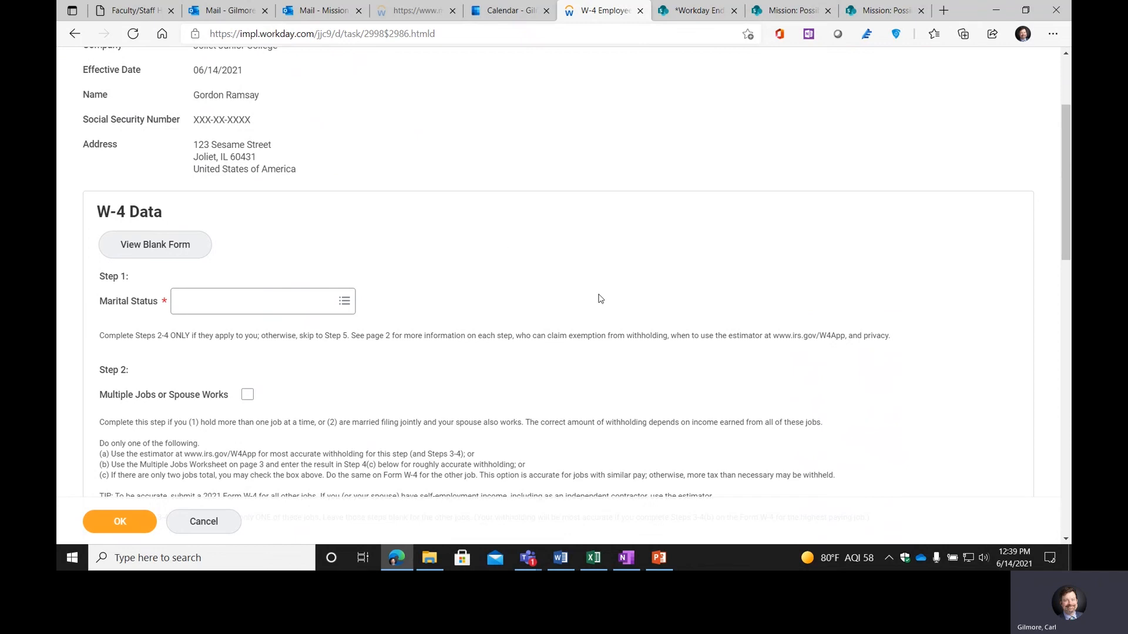
pyautogui.scroll(-4, 600, 299)
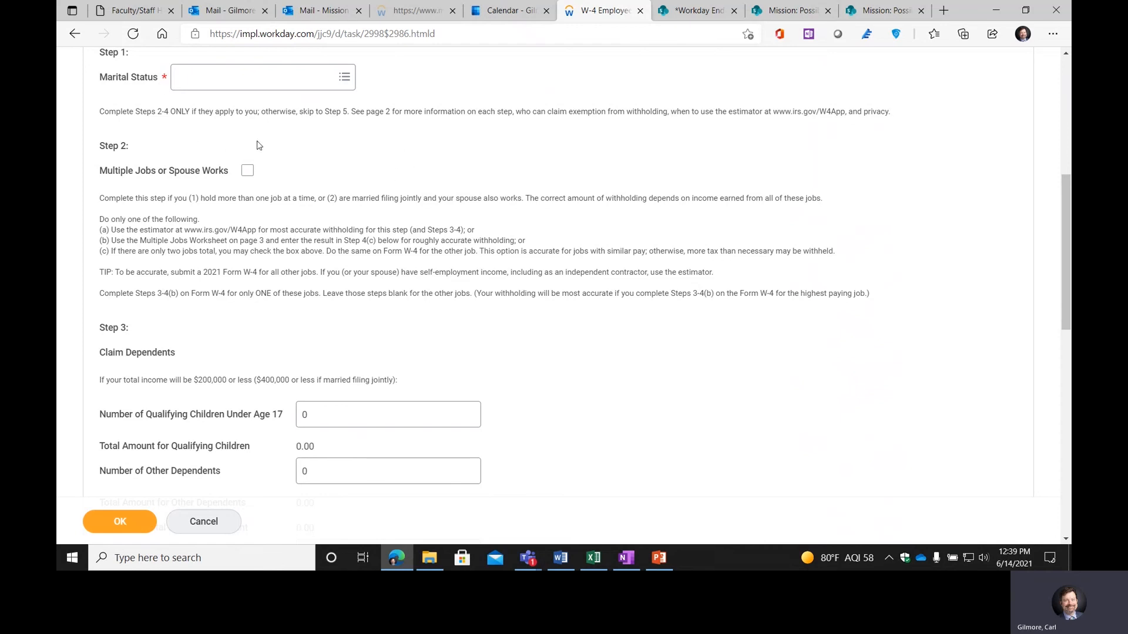
pyautogui.click(346, 80)
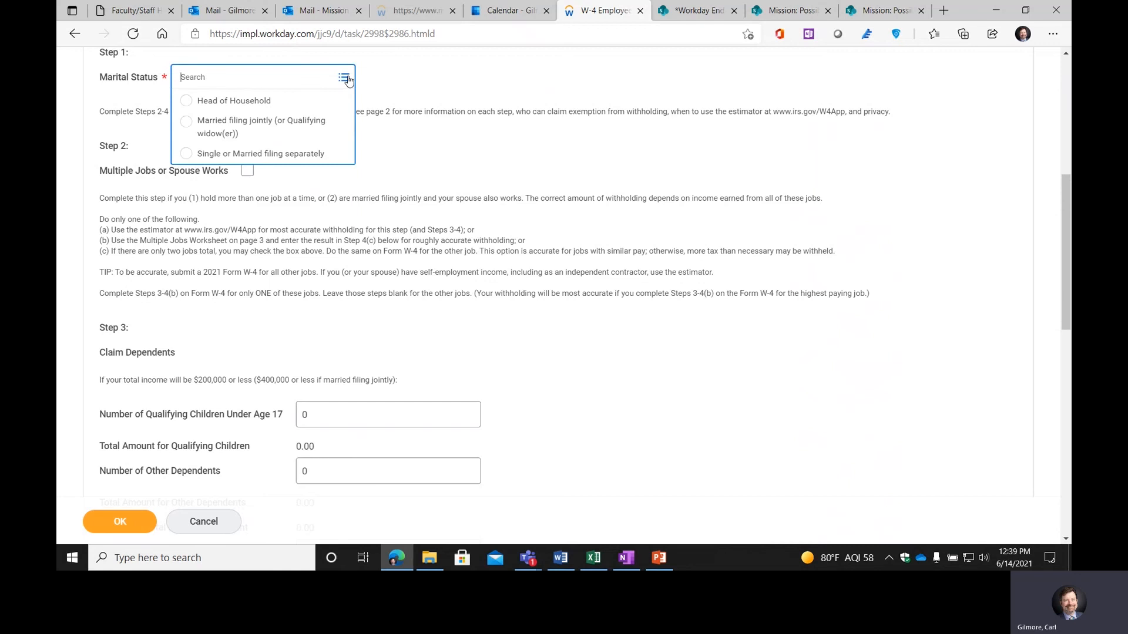
pyautogui.click(252, 104)
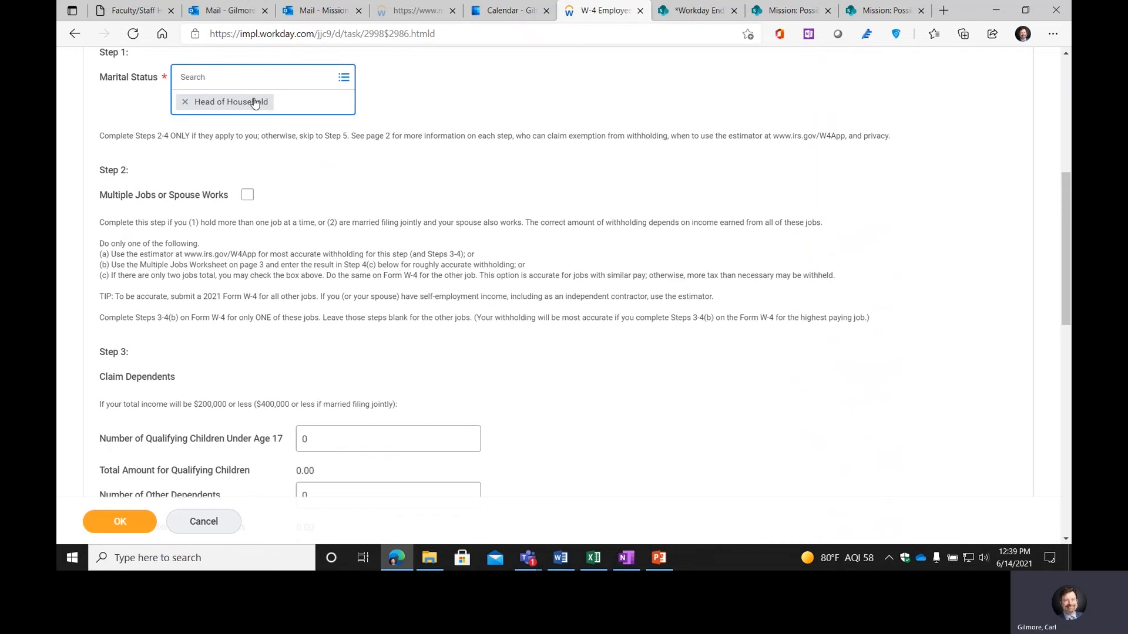
# Step: Review the remaining W-4 sections, agree to the legal notice in Step 5, and submit the withholding certificate
pyautogui.scroll(-1, 563, 161)
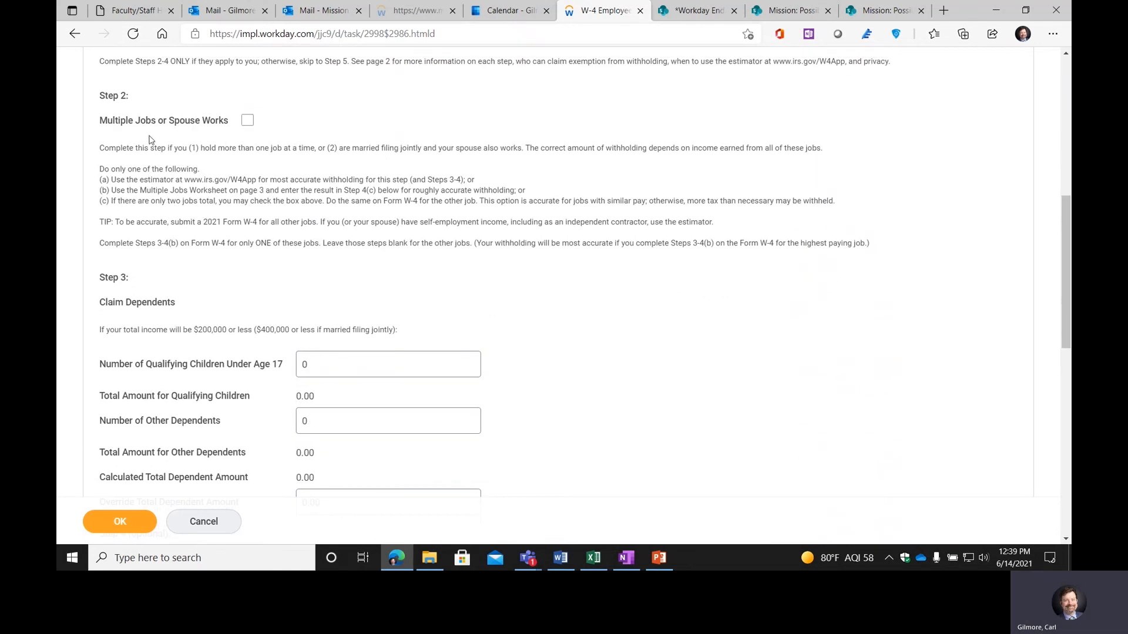
pyautogui.scroll(-1, 598, 215)
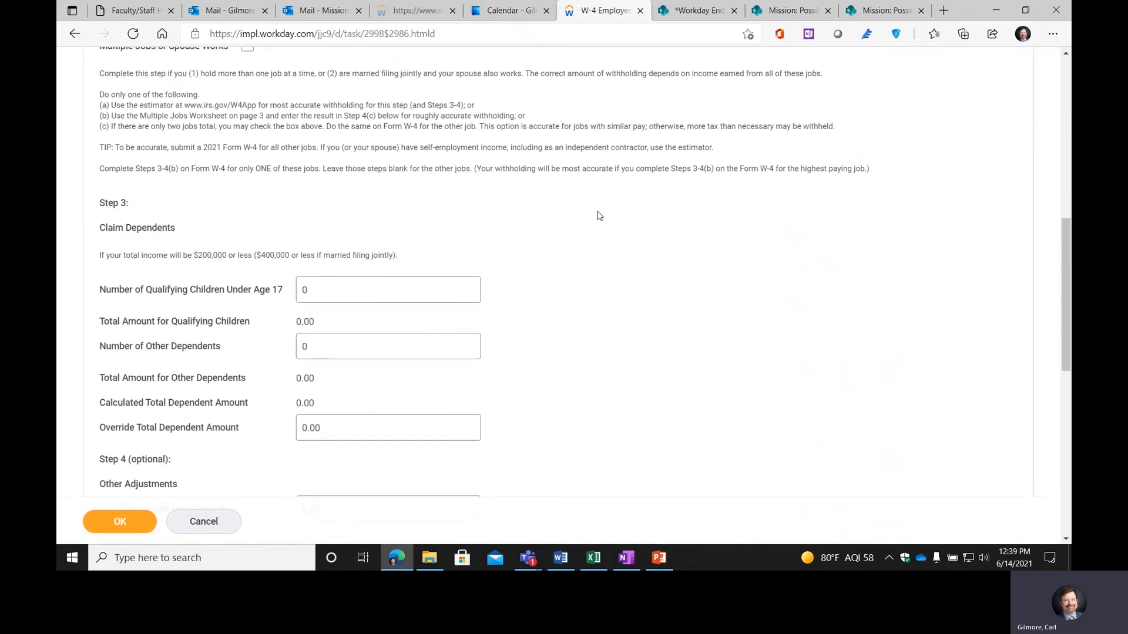
pyautogui.scroll(-2, 598, 215)
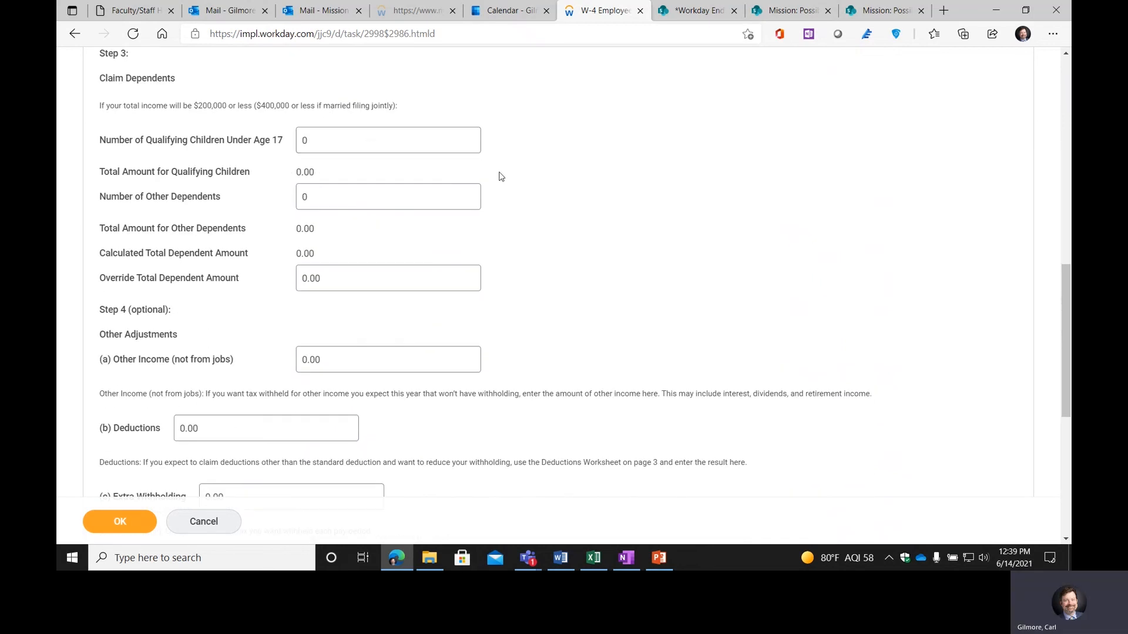
pyautogui.scroll(-3, 627, 229)
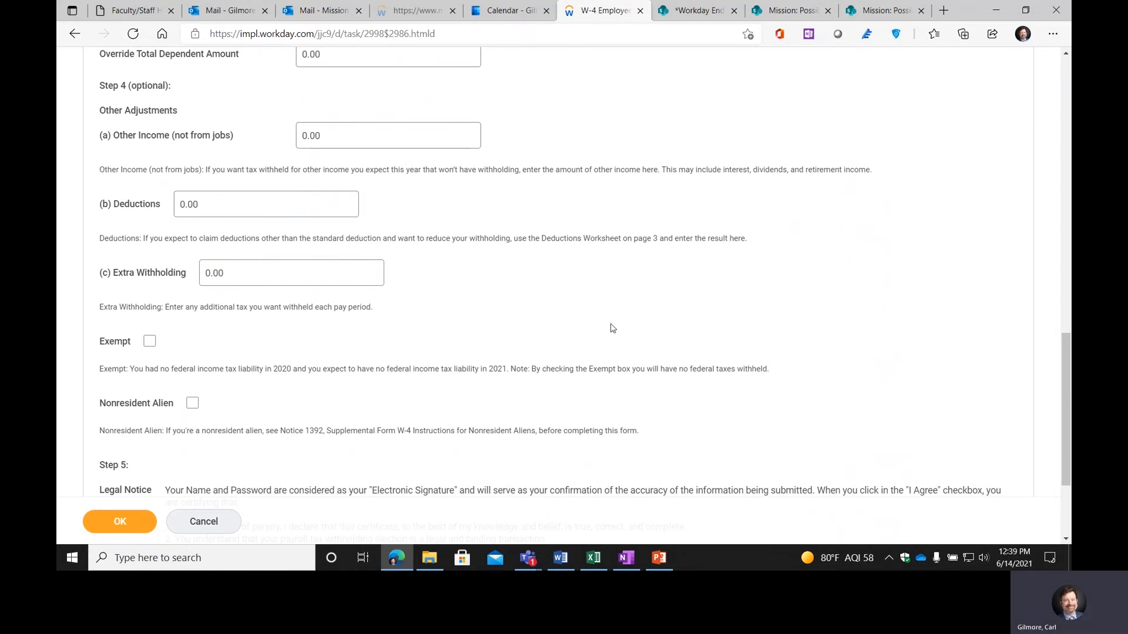
pyautogui.scroll(-2, 615, 332)
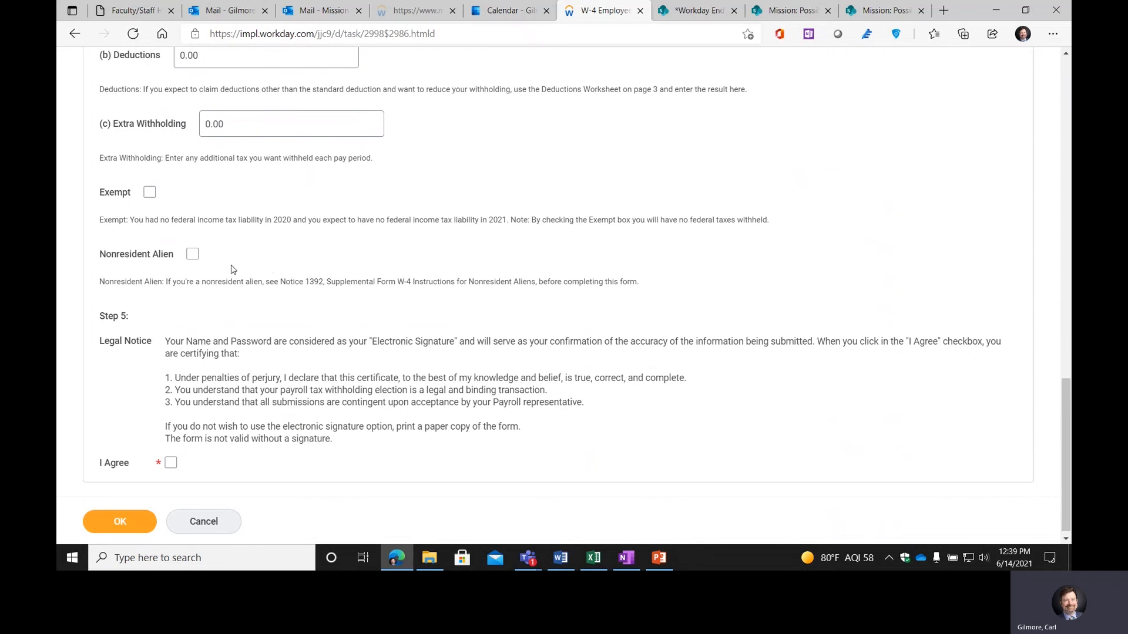
pyautogui.scroll(-1, 463, 379)
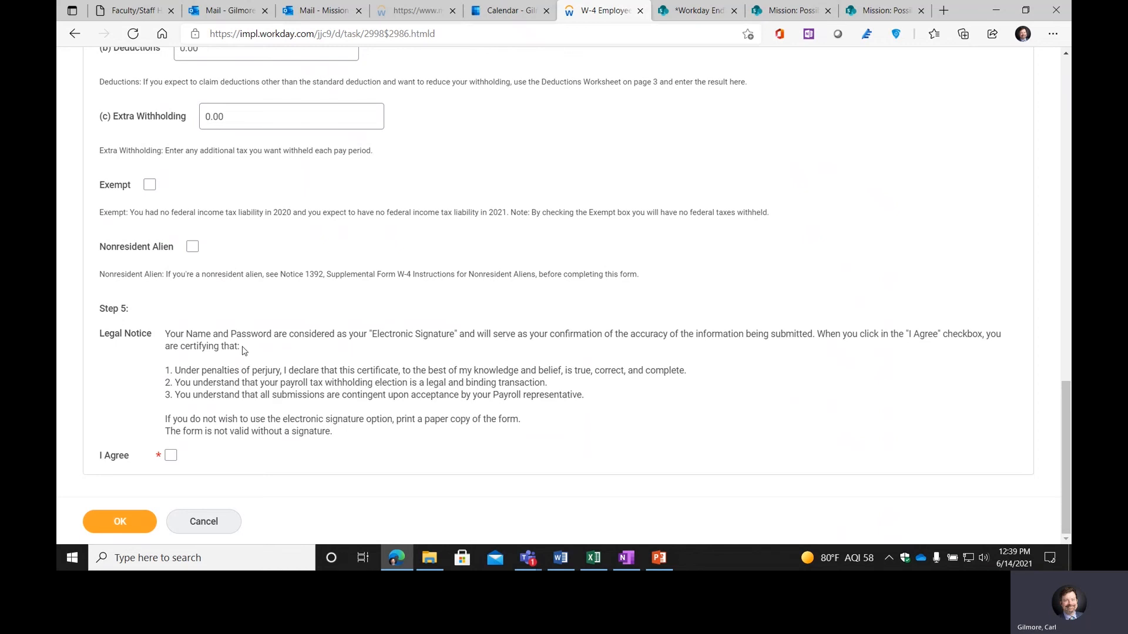
pyautogui.click(170, 457)
pyautogui.click(122, 519)
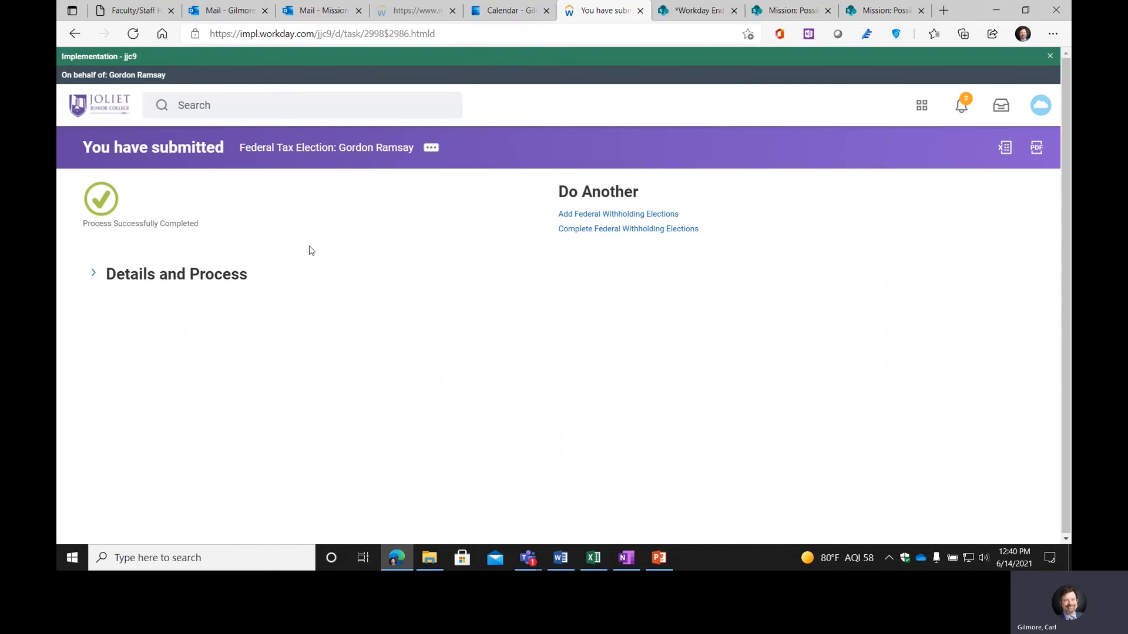
# Step: Go back to the Pay application and open the payment elections, showing the bank accounts and elections by pay type
pyautogui.click(922, 105)
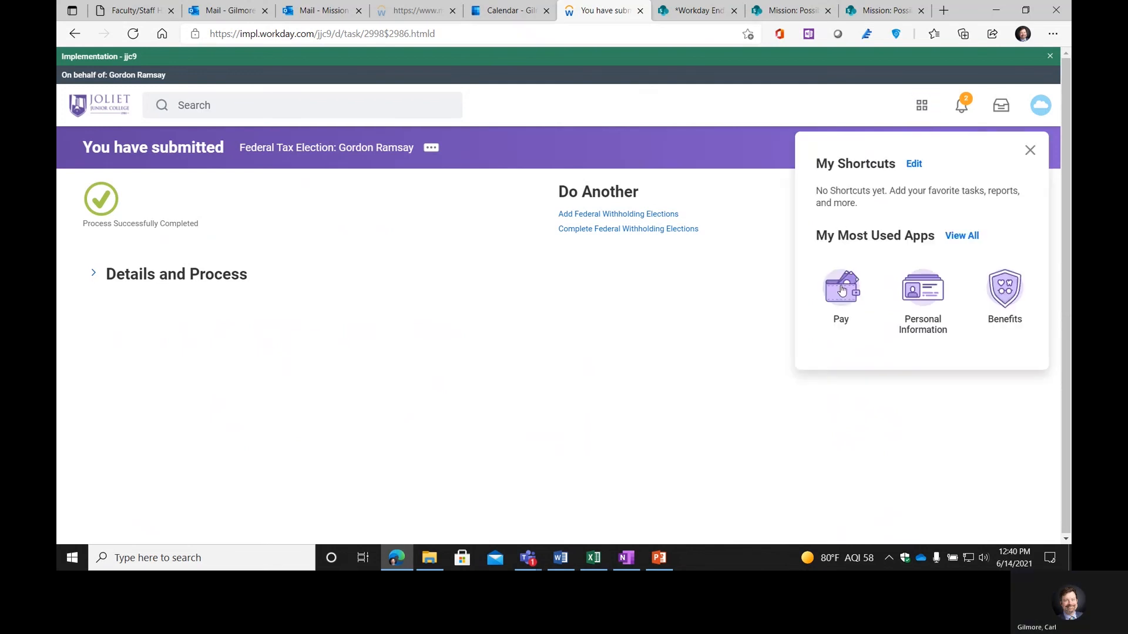
pyautogui.click(842, 289)
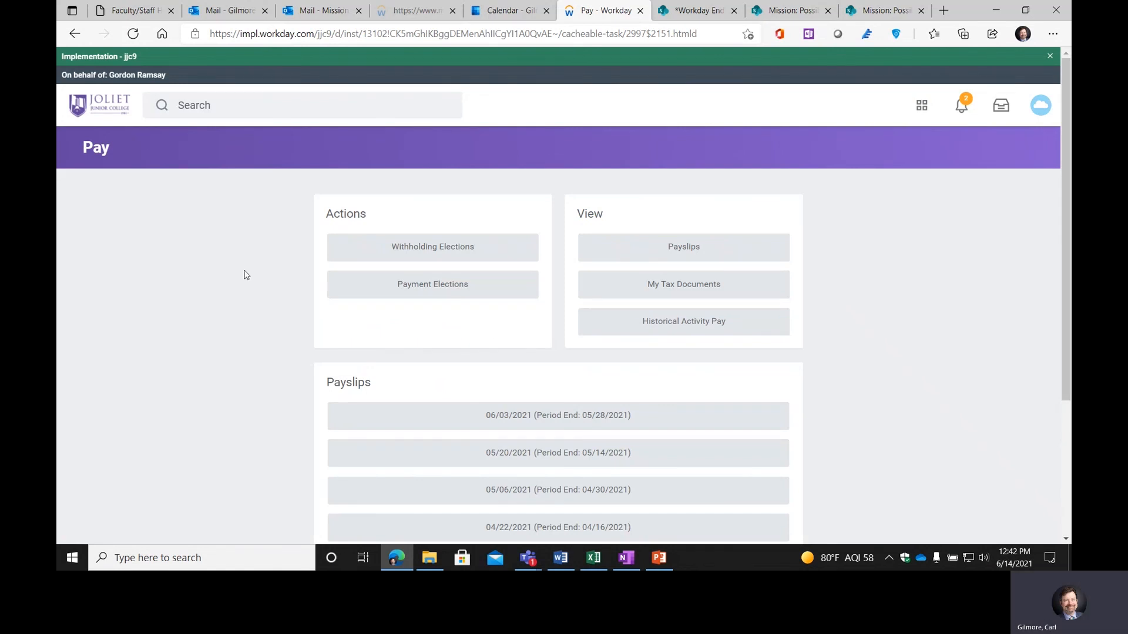
pyautogui.click(437, 293)
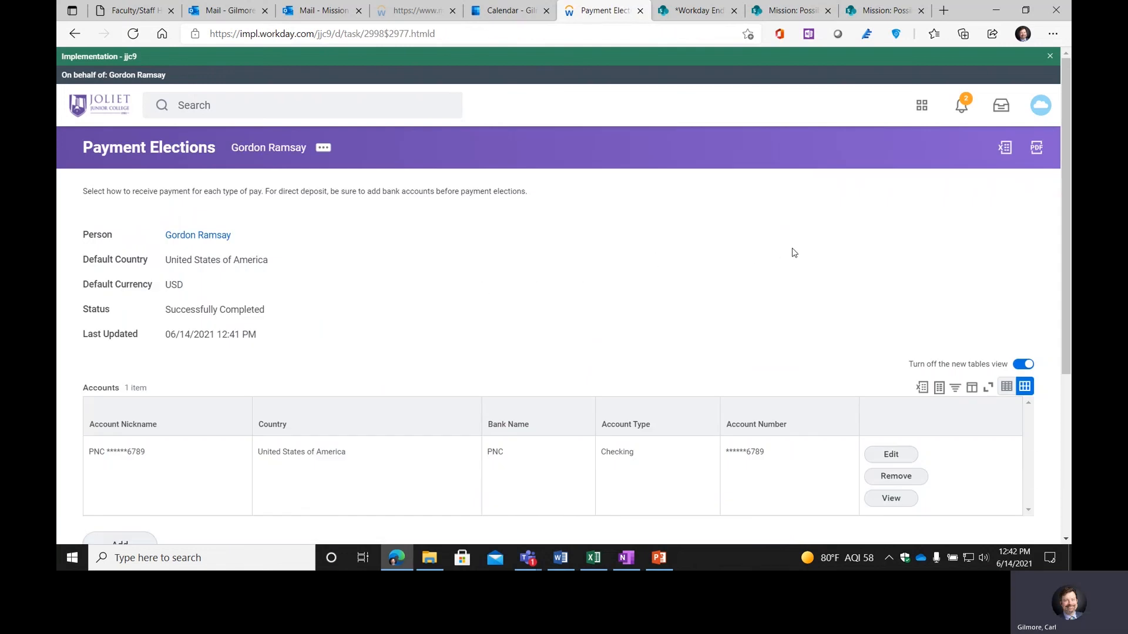
pyautogui.scroll(-4, 793, 253)
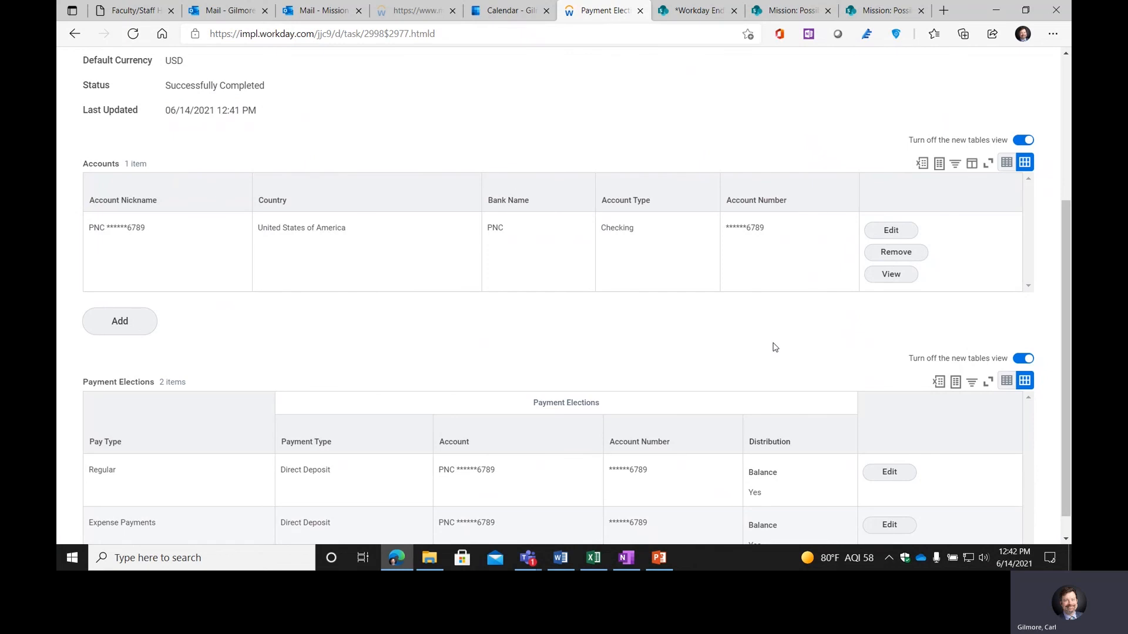
pyautogui.scroll(-1, 774, 347)
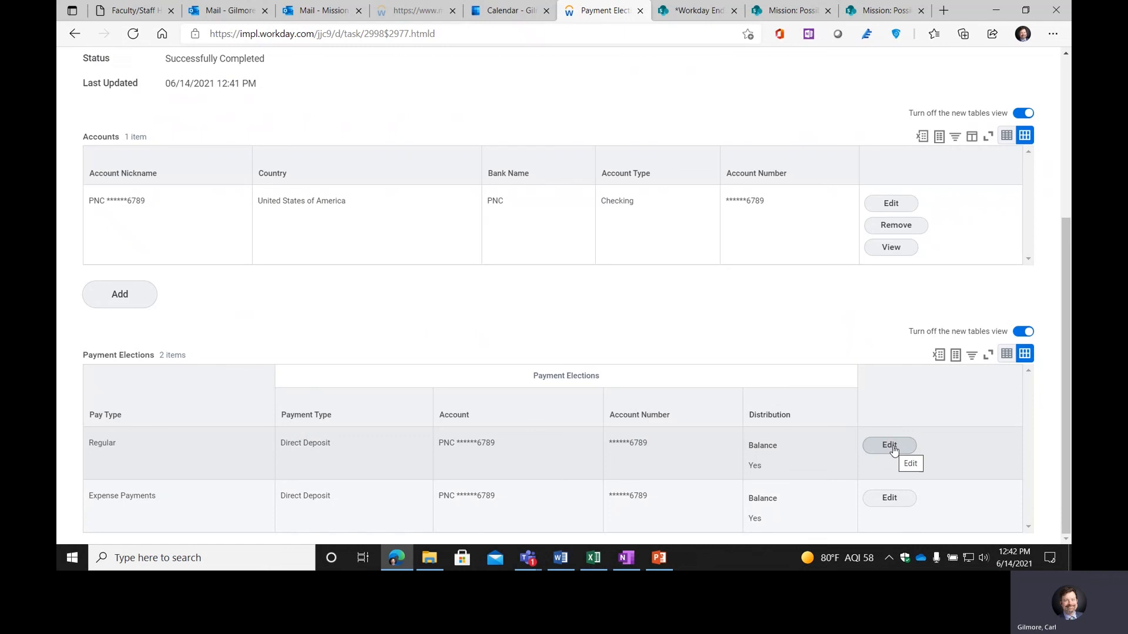
# Step: Open the Regular pay type's payment election for editing and add a second election row below the existing direct deposit
pyautogui.click(892, 447)
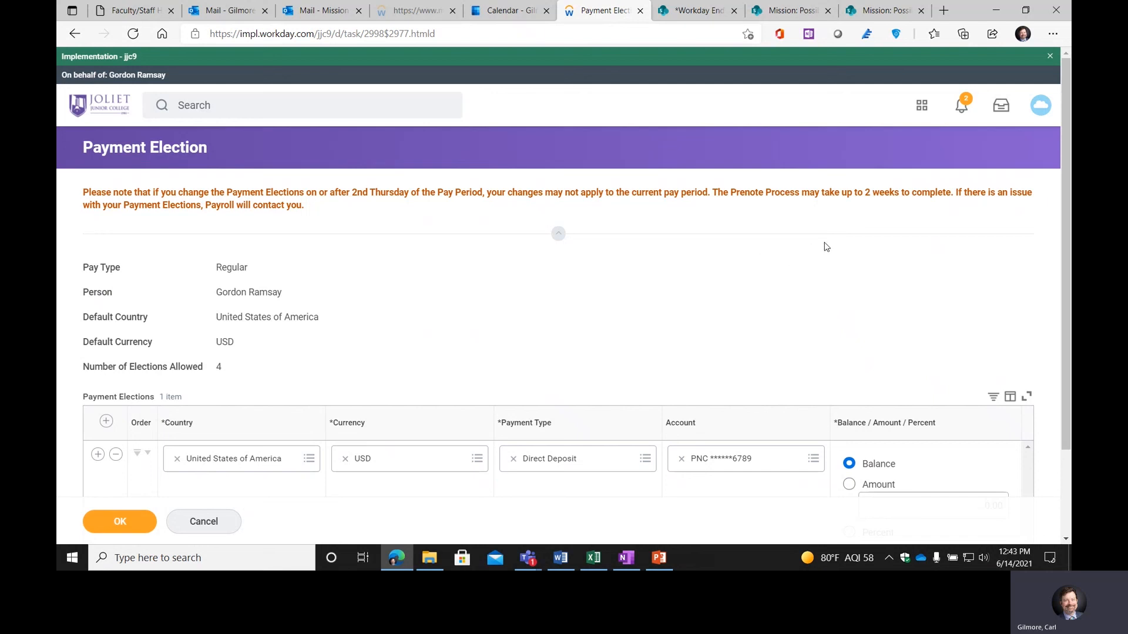
pyautogui.scroll(-2, 821, 254)
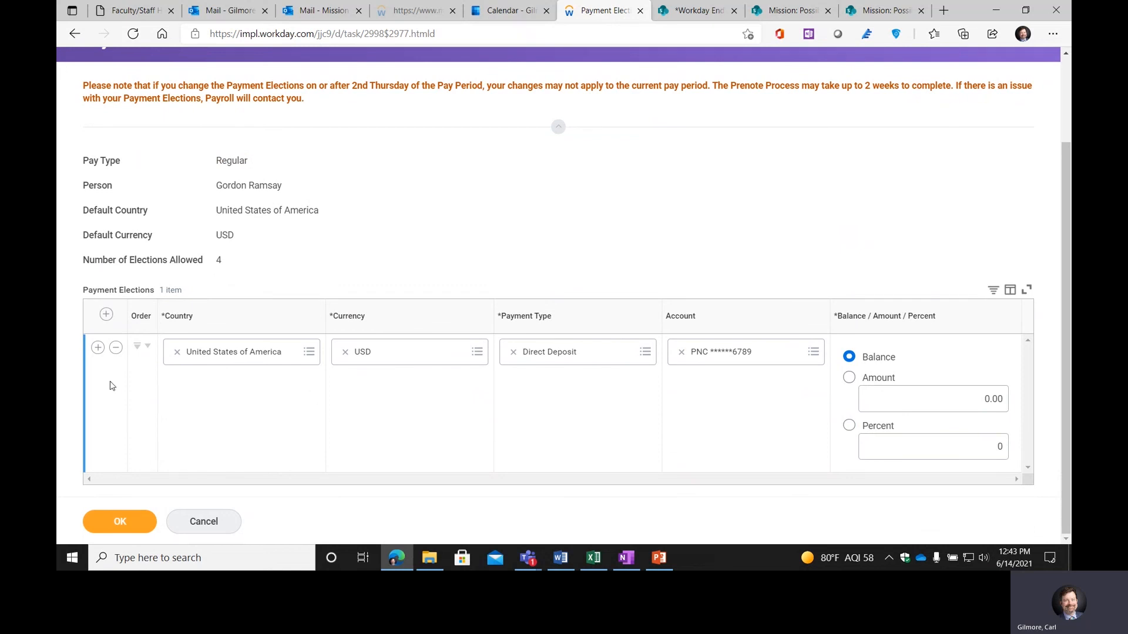
pyautogui.click(98, 349)
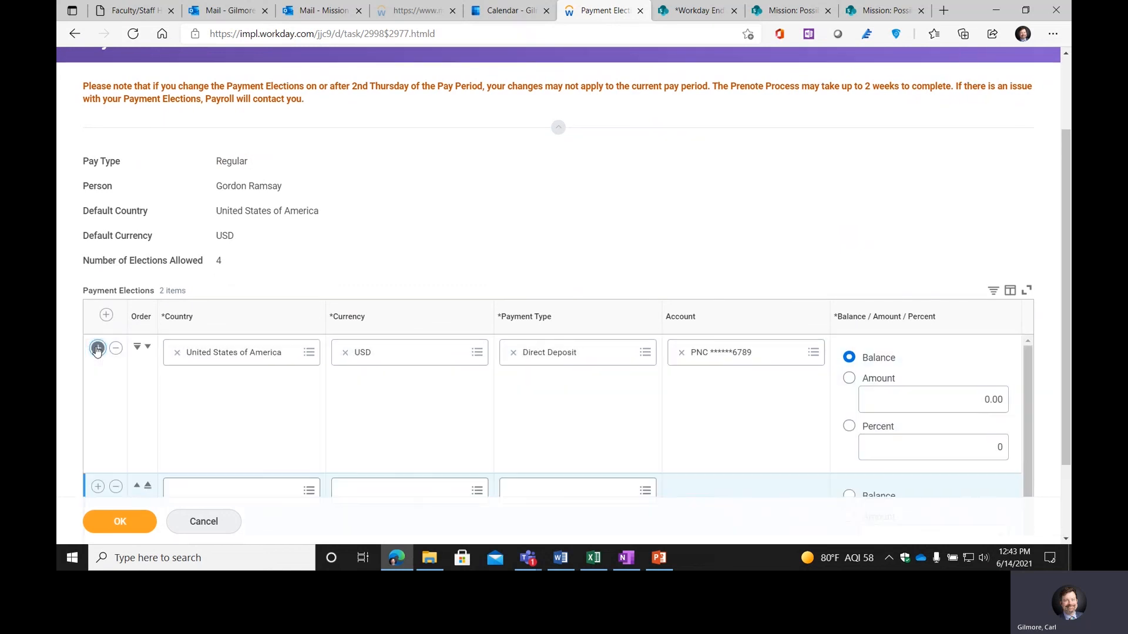
pyautogui.scroll(-1, 247, 390)
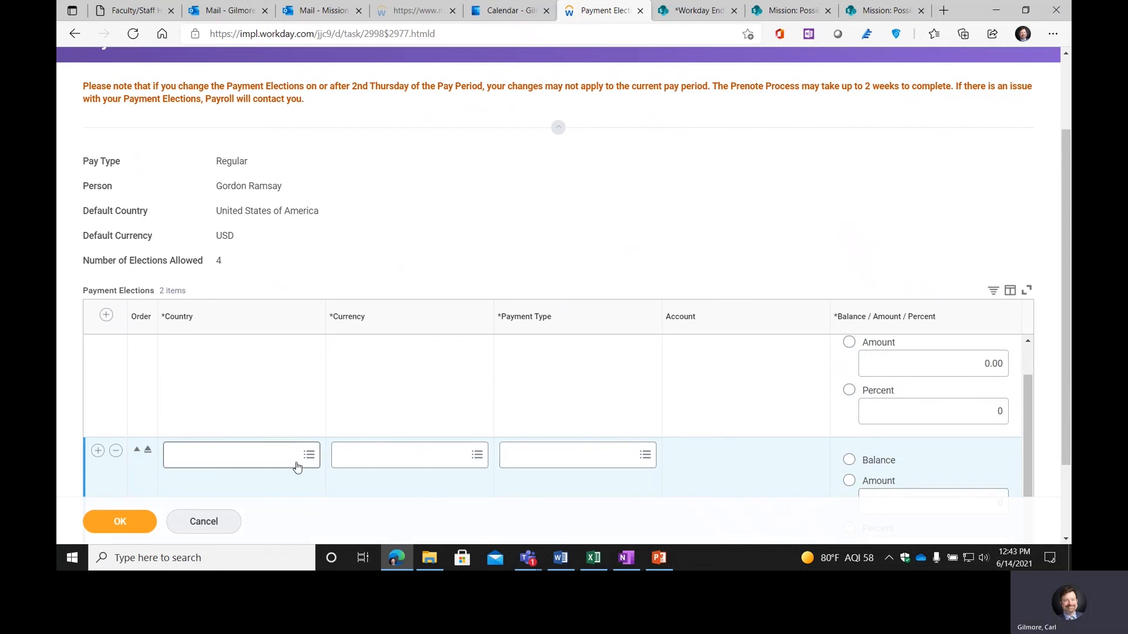
pyautogui.scroll(1, 265, 414)
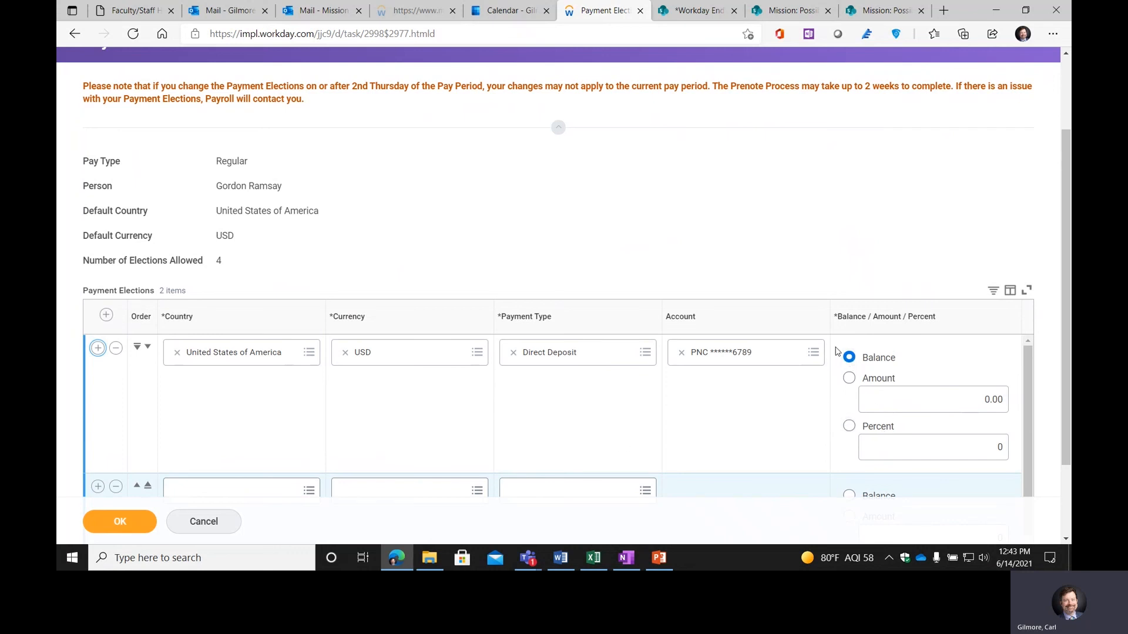
# Step: Compare the existing and added payment election rows, including their account fields and balance, amount and percent options
pyautogui.scroll(-2, 837, 352)
pyautogui.scroll(2, 834, 364)
pyautogui.scroll(-3, 822, 411)
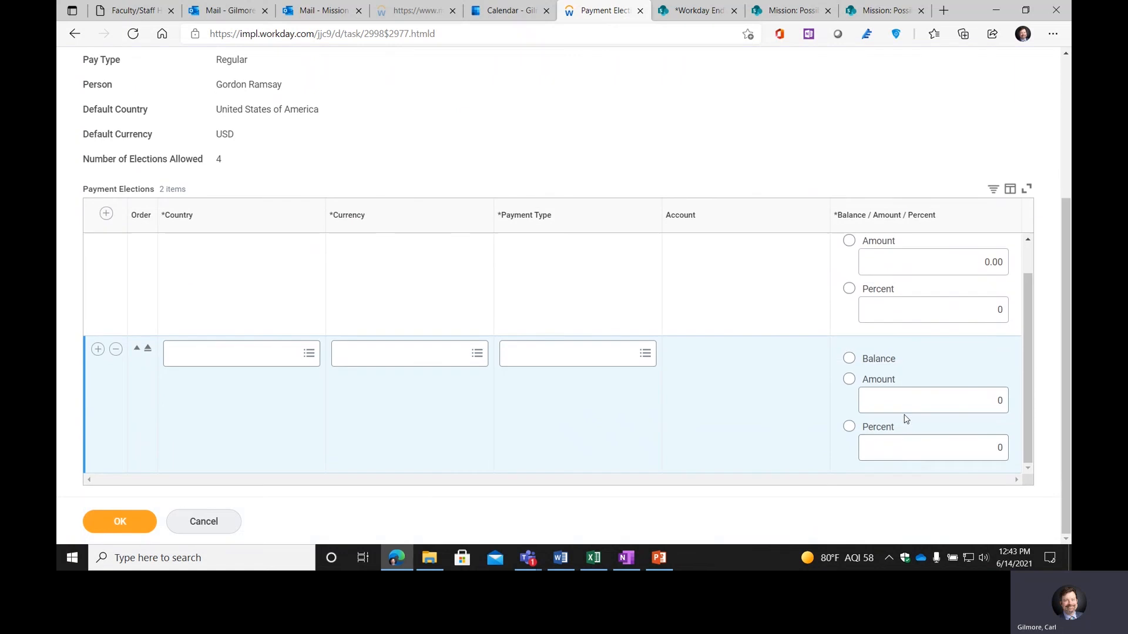
pyautogui.scroll(1, 814, 421)
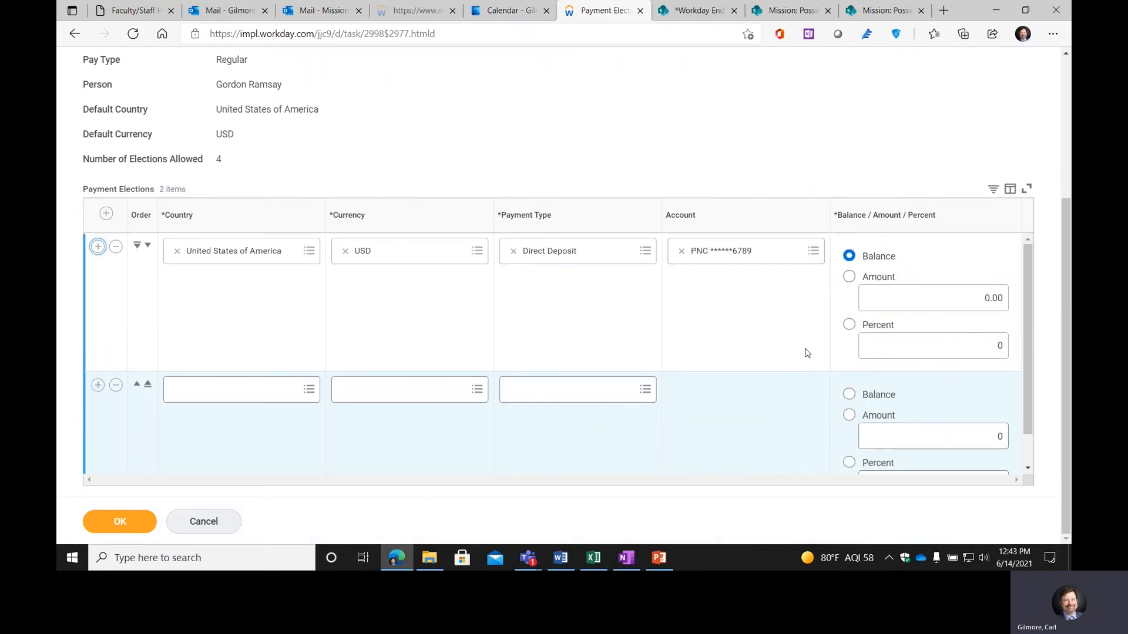
pyautogui.scroll(-1, 804, 341)
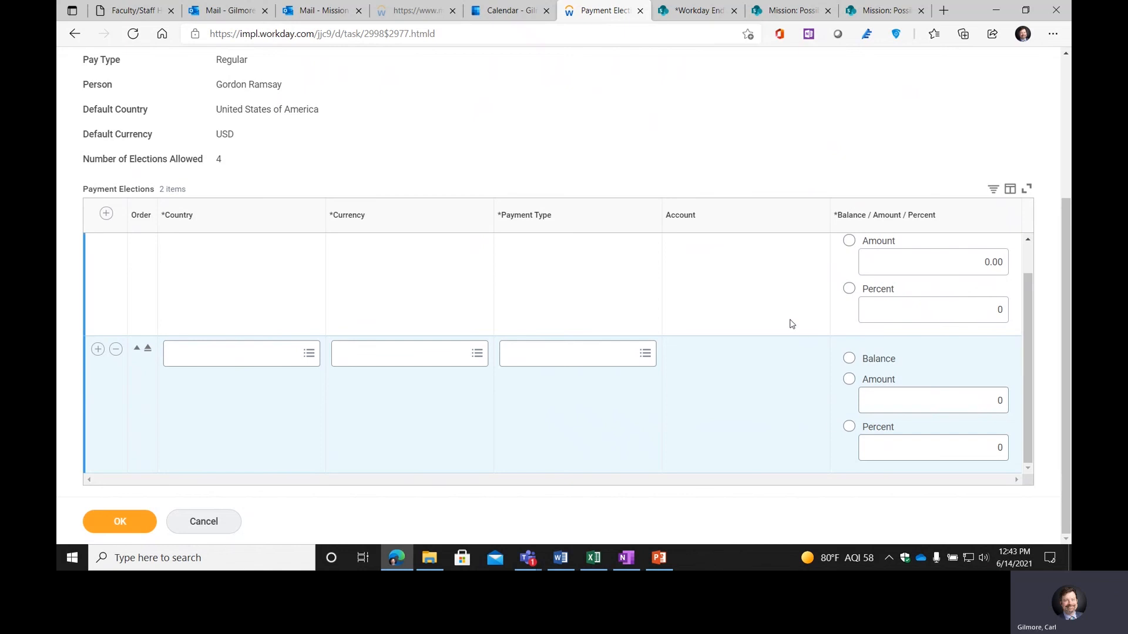
pyautogui.scroll(1, 791, 324)
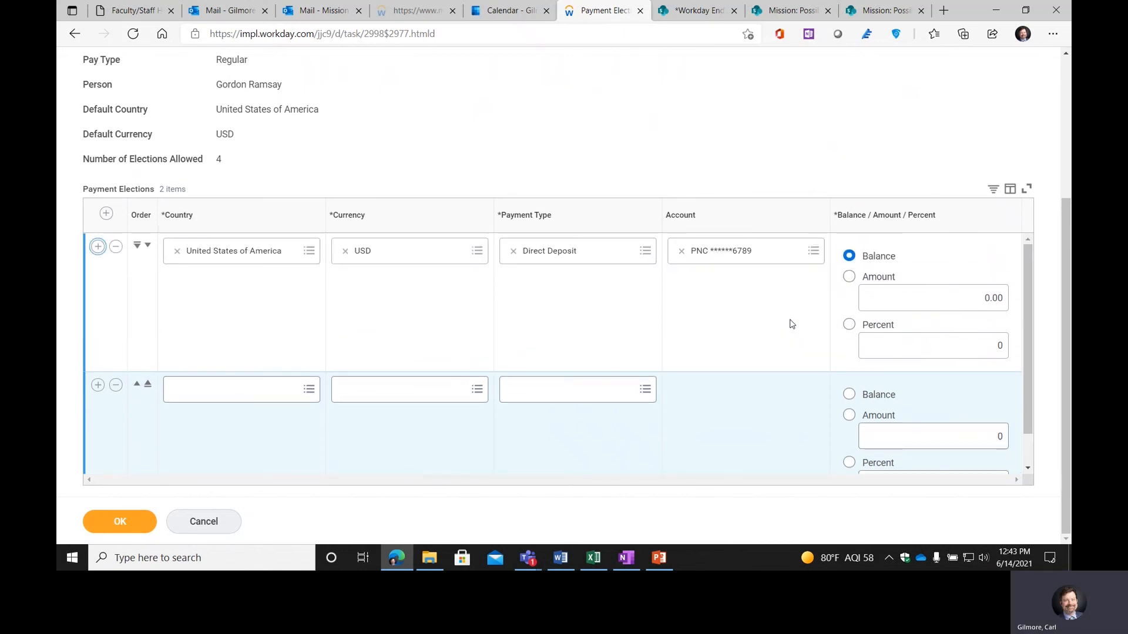
pyautogui.scroll(-1, 792, 325)
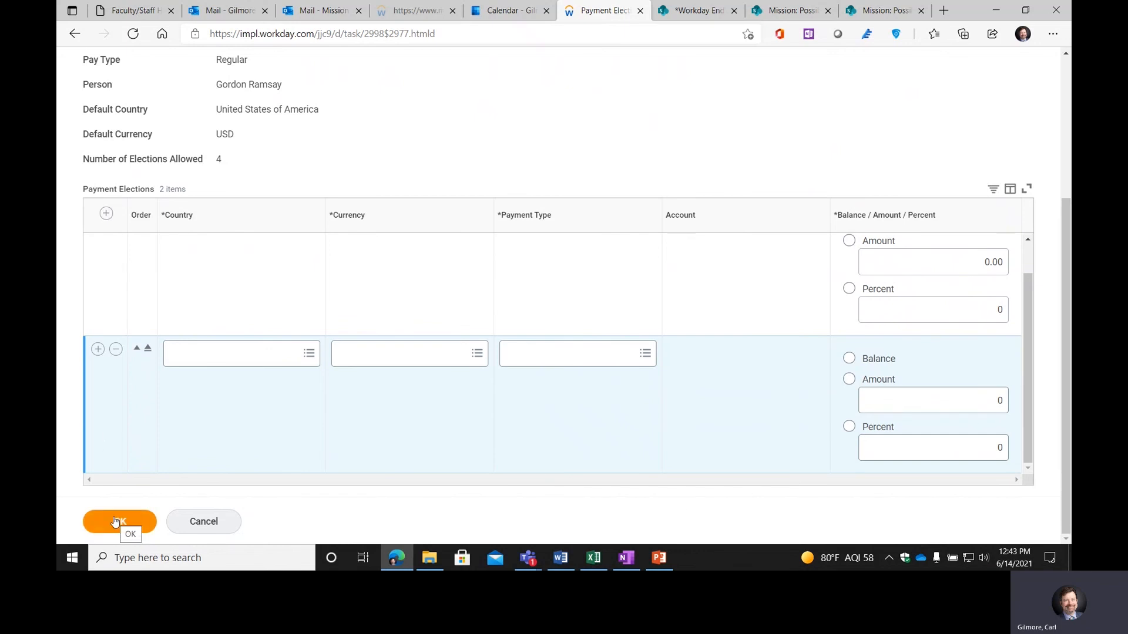
# Step: Cancel the Regular payment election edit, discarding the changes, and return to the Pay application
pyautogui.click(222, 521)
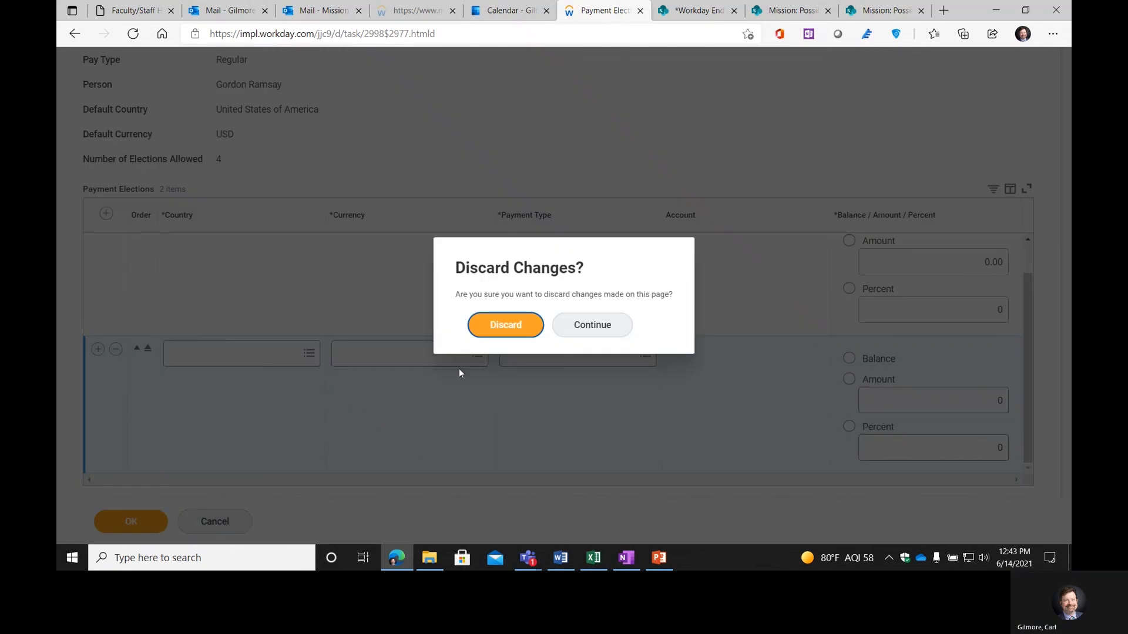
pyautogui.click(503, 326)
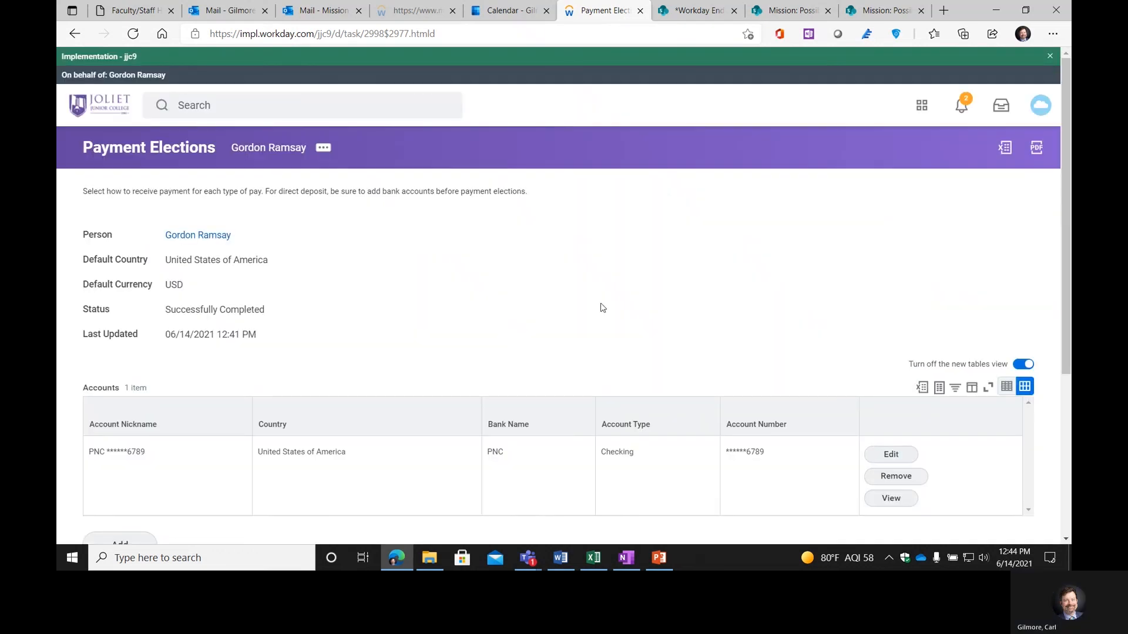
pyautogui.click(921, 105)
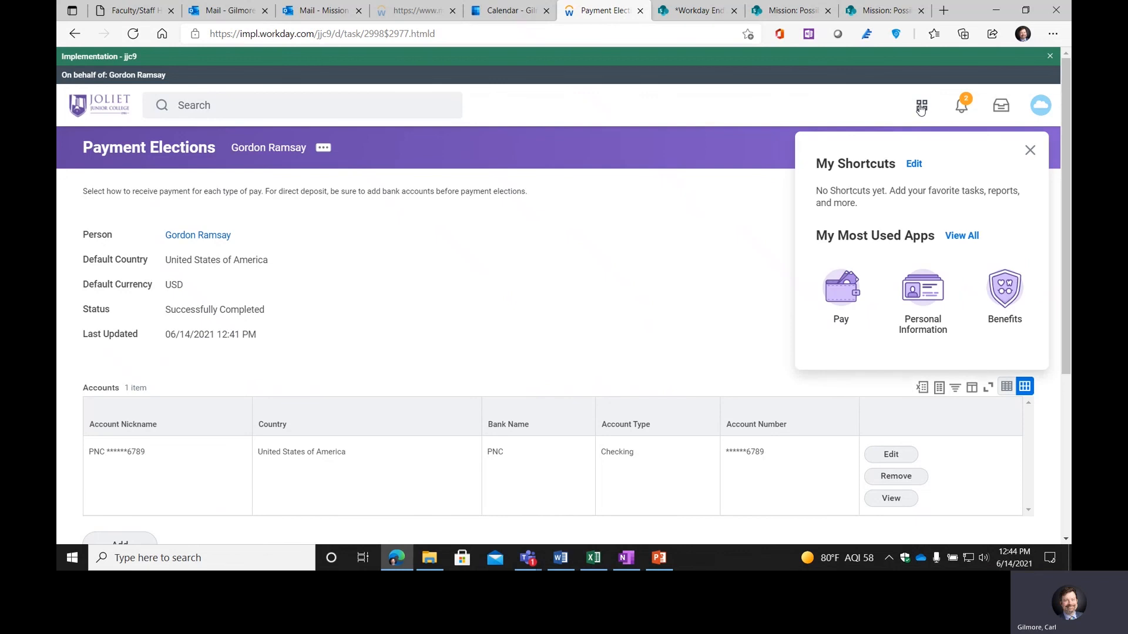
pyautogui.click(842, 292)
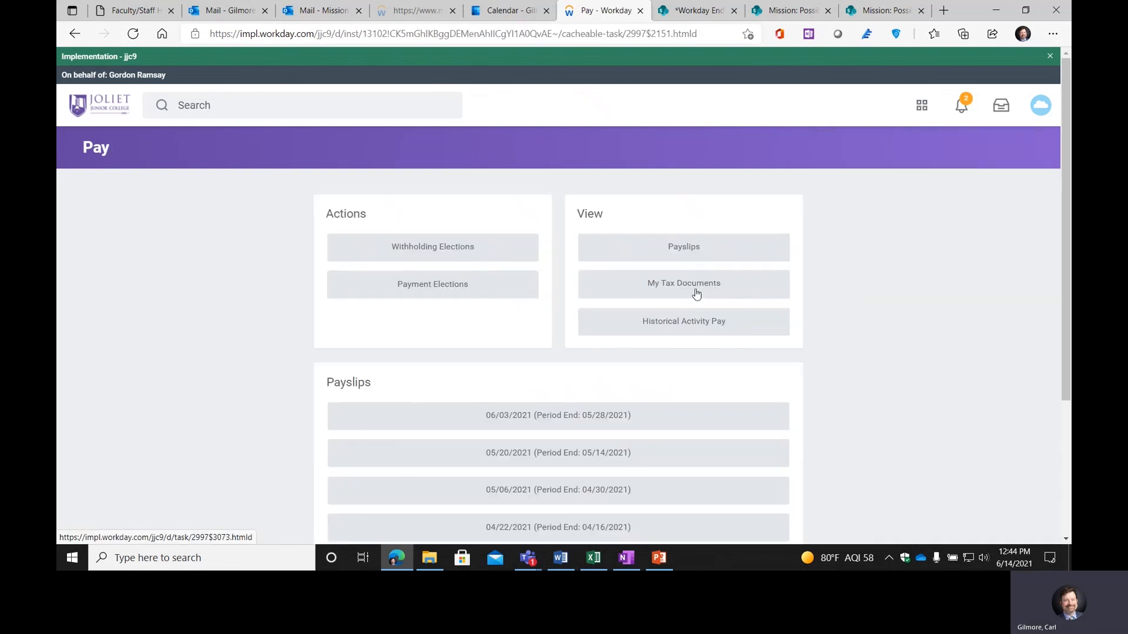